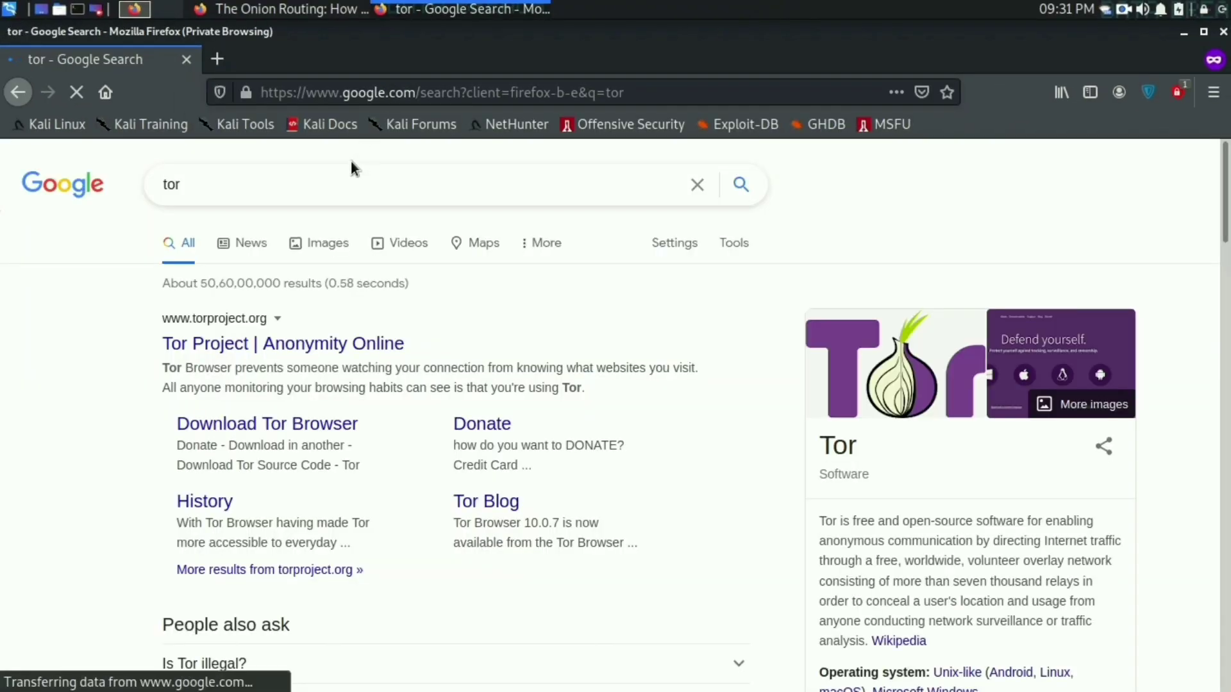
Open the Tor Project site and reach the Tor Browser download buttons for each platform.
left_click(224, 343)
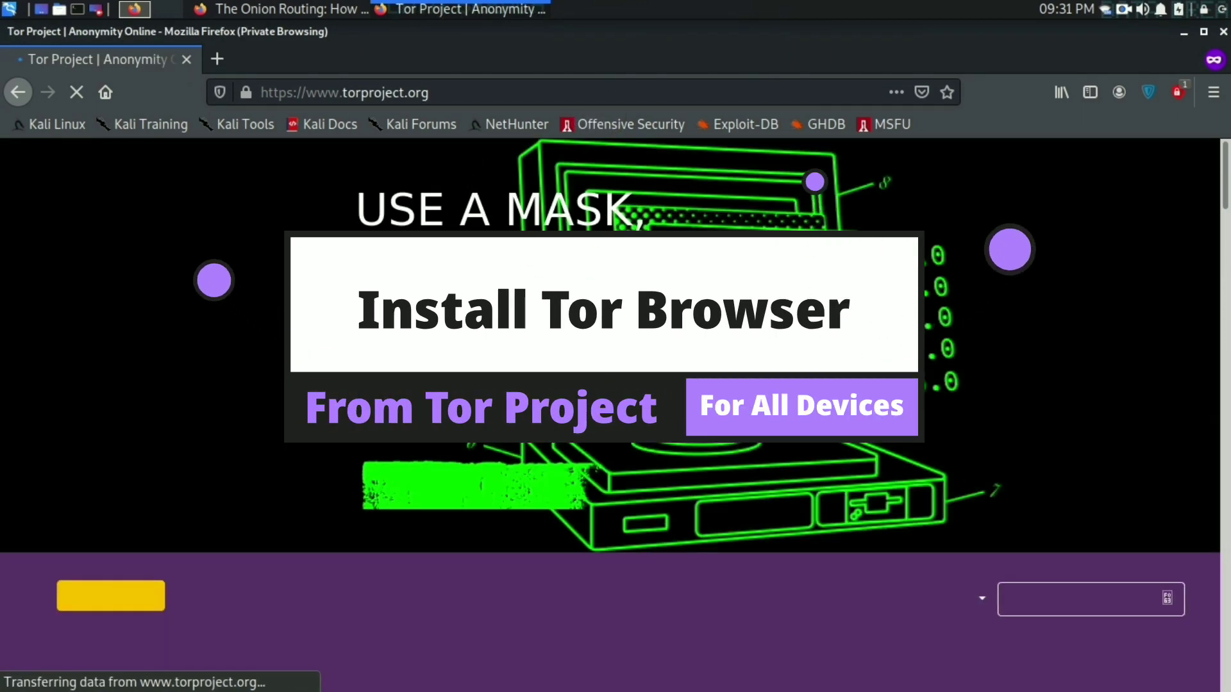
scroll(609, 385, "down", 5)
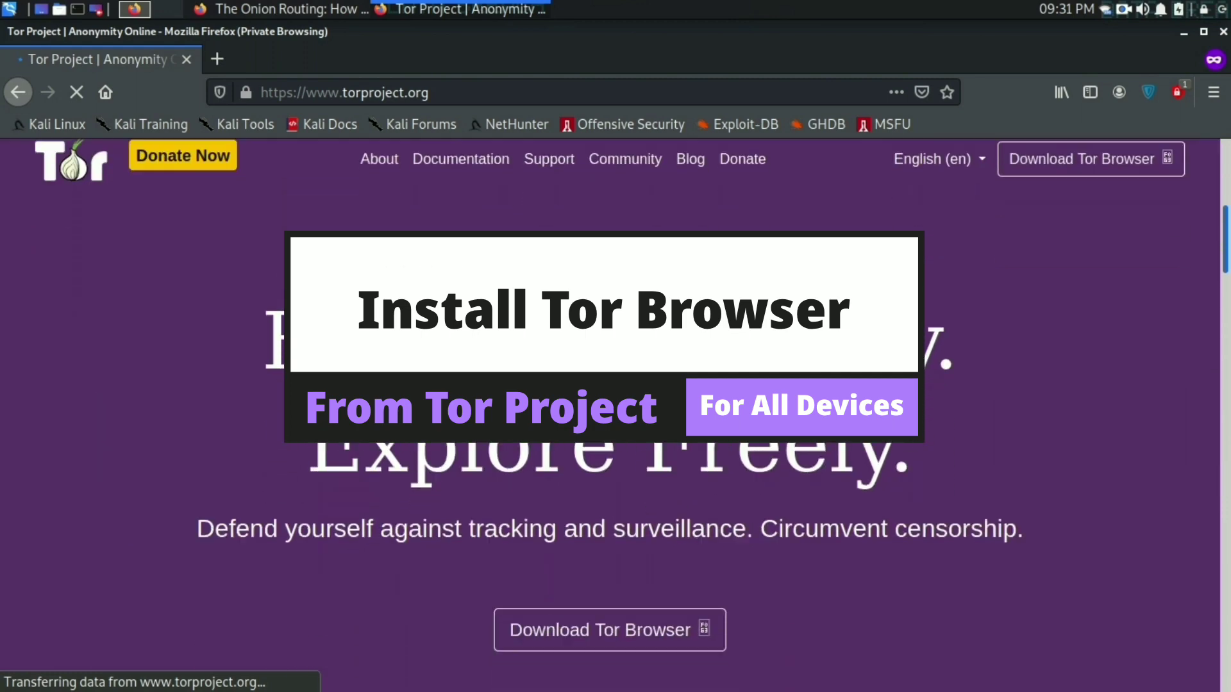
scroll(609, 577, "down", 1)
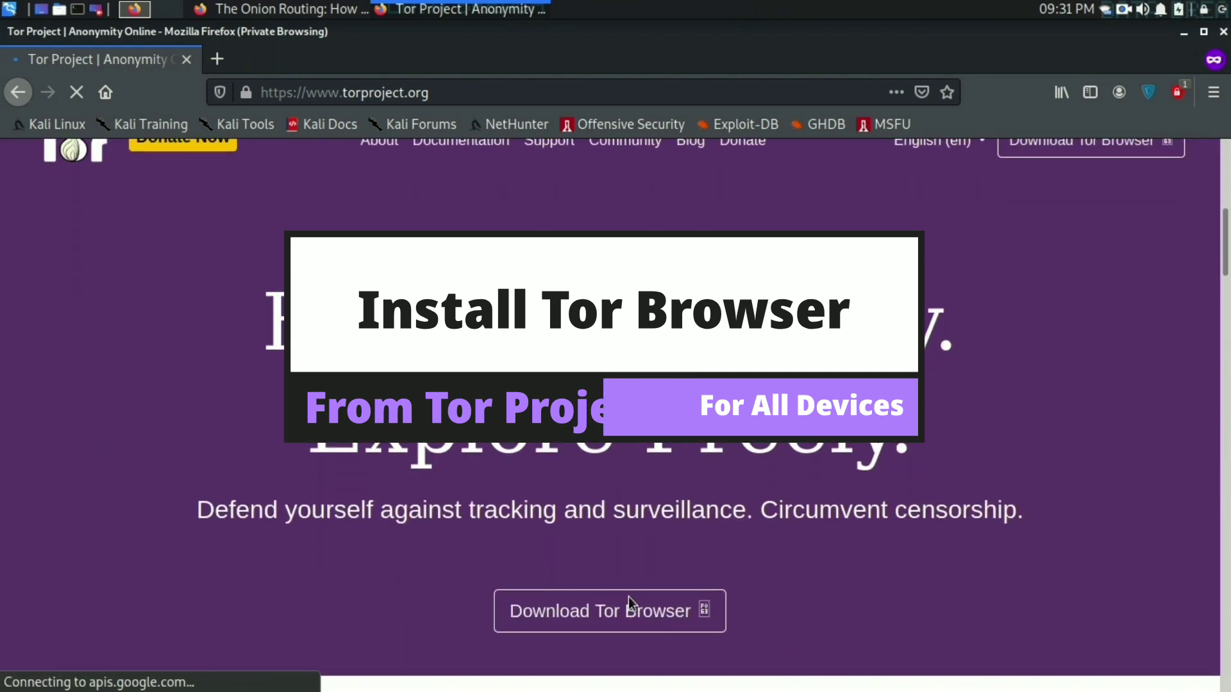
left_click(594, 611)
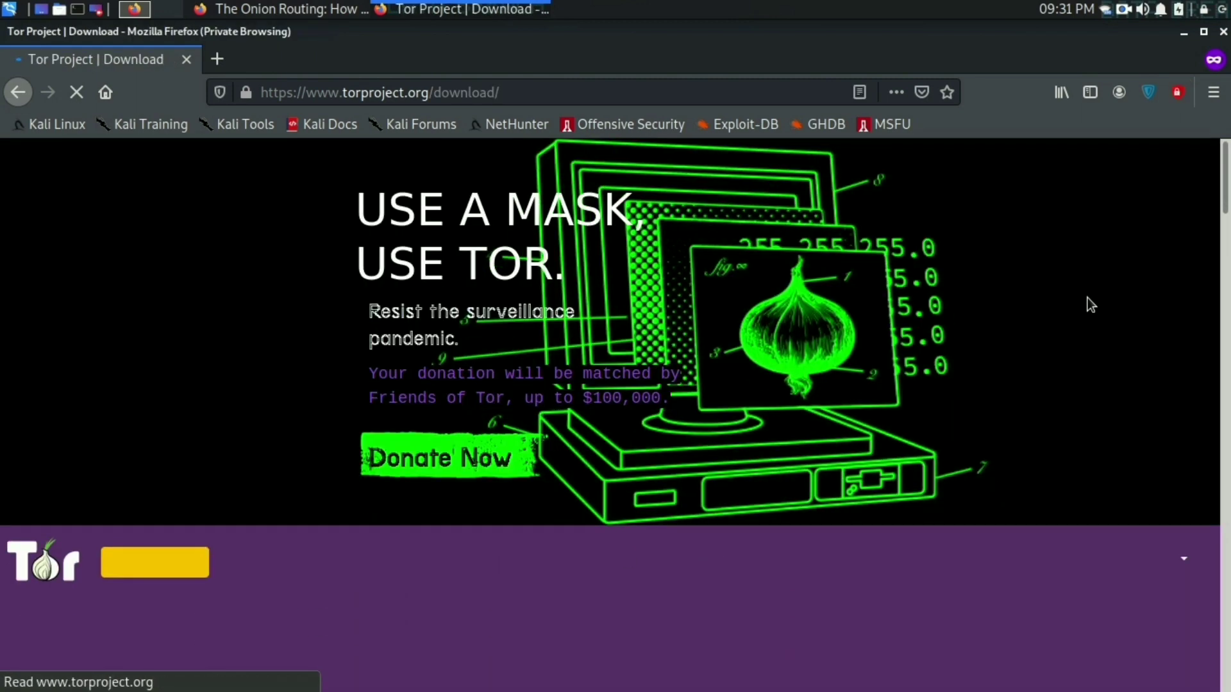
scroll(1091, 305, "down", 5)
scroll(148, 218, "down", 4)
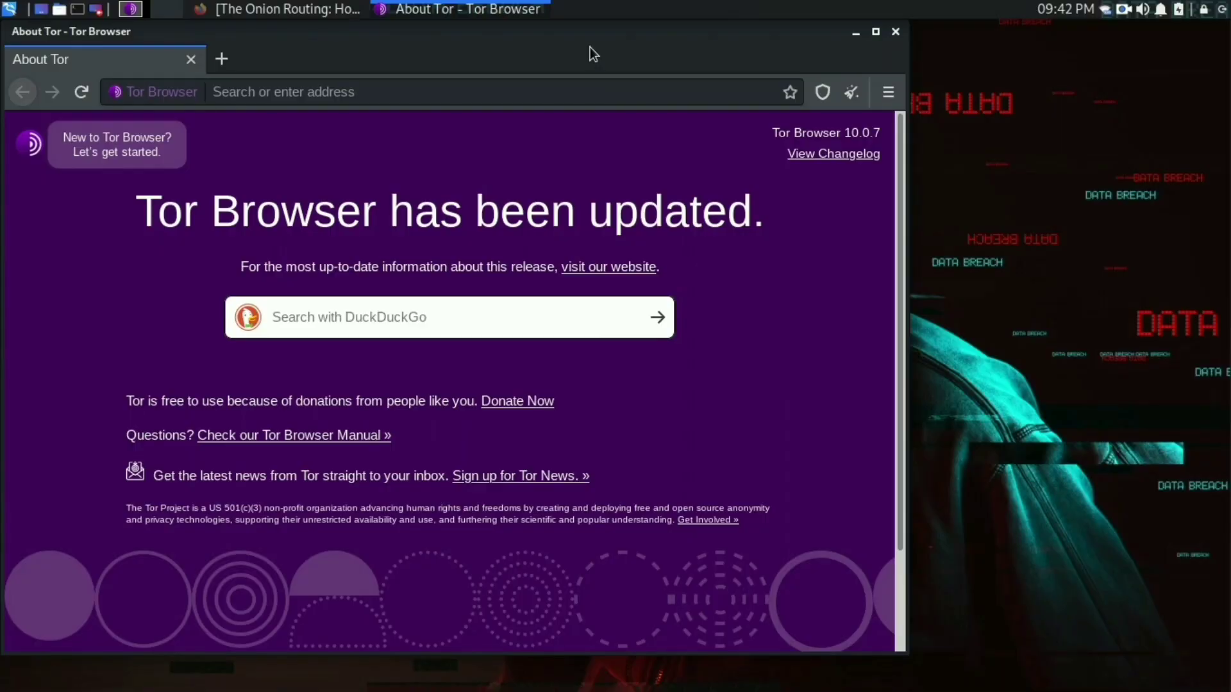
Load the OnionCommunity Hosting info page from its pasted .onion address.
left_click(534, 88)
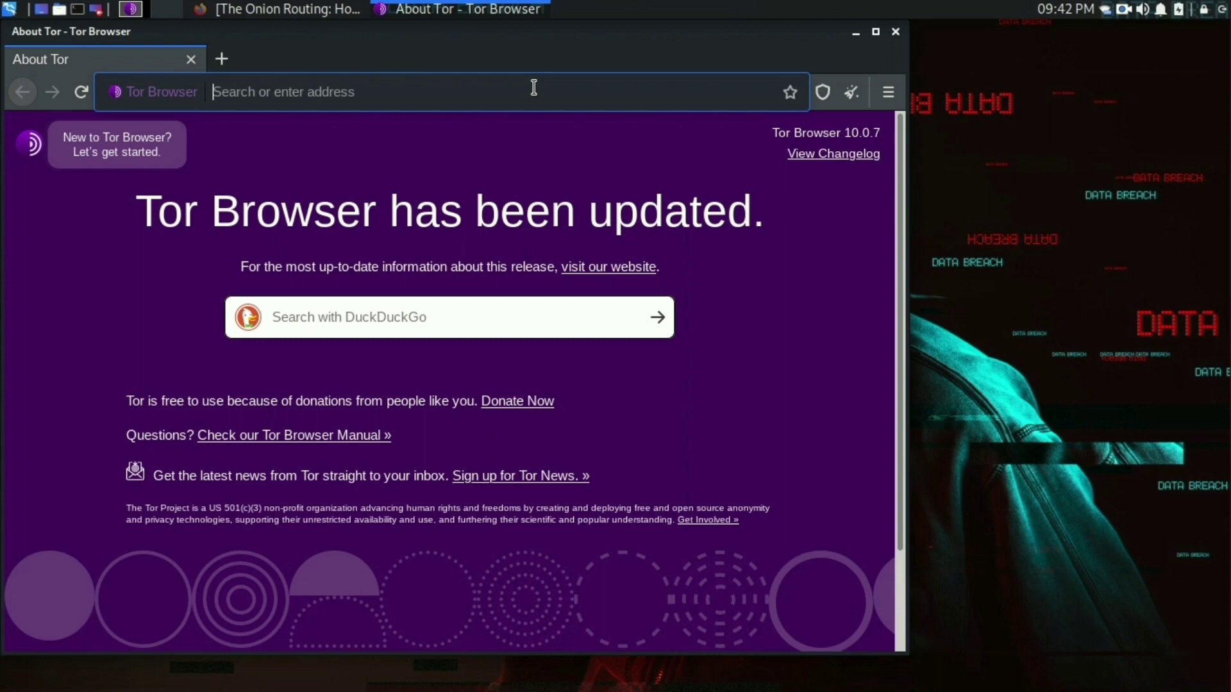
type("http://comhostdymd5dd3v4d57mn363iamvqvmade7arsed7objrjldmgesdad.onion/")
key("Return")
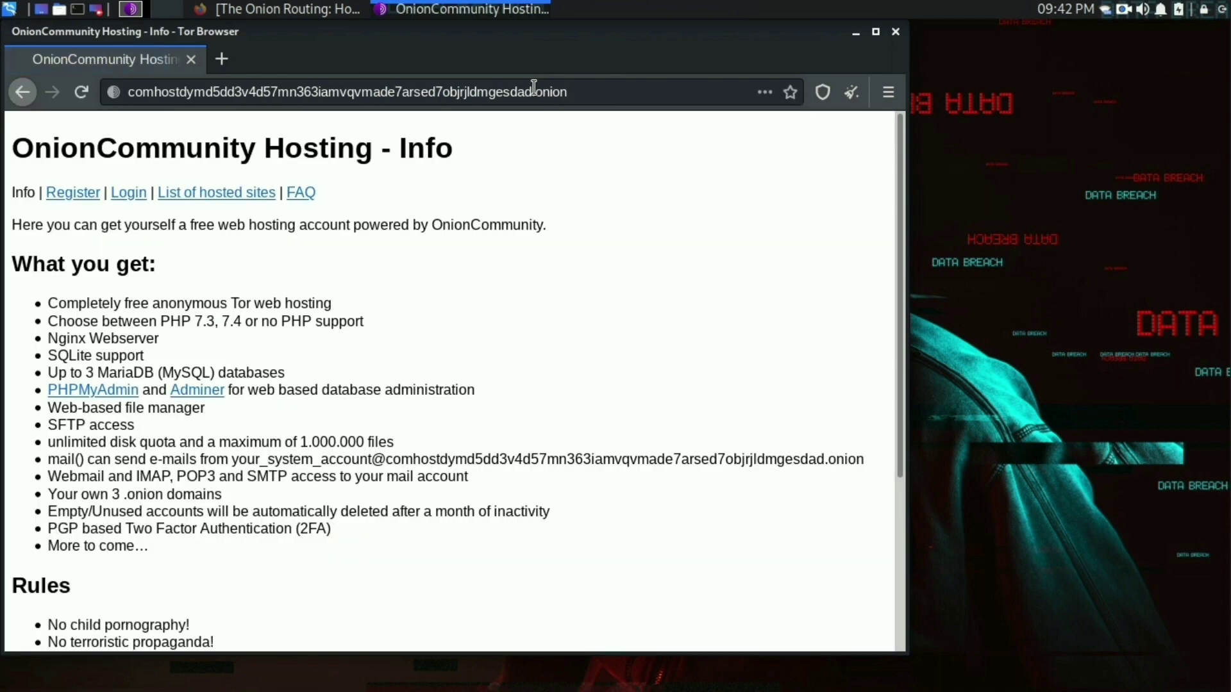
Open the registration form and enter a username, the password twice, and the captcha.
left_click(75, 199)
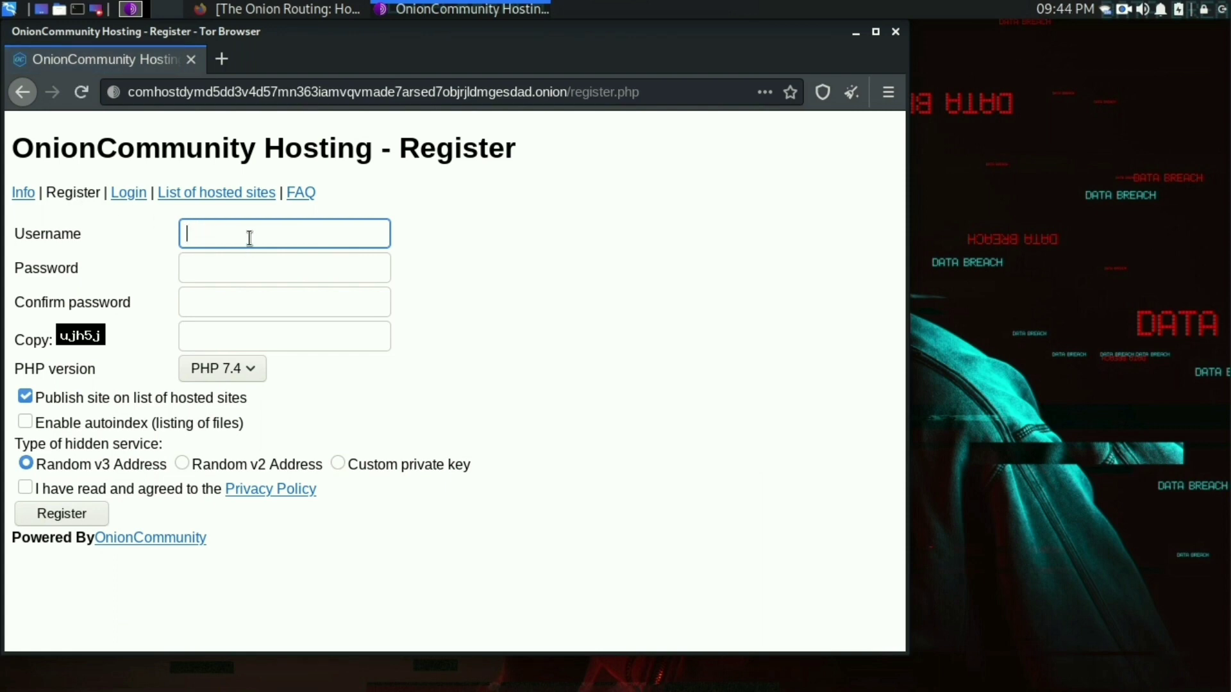
type("youanonymousname")
key("Tab")
type("**********")
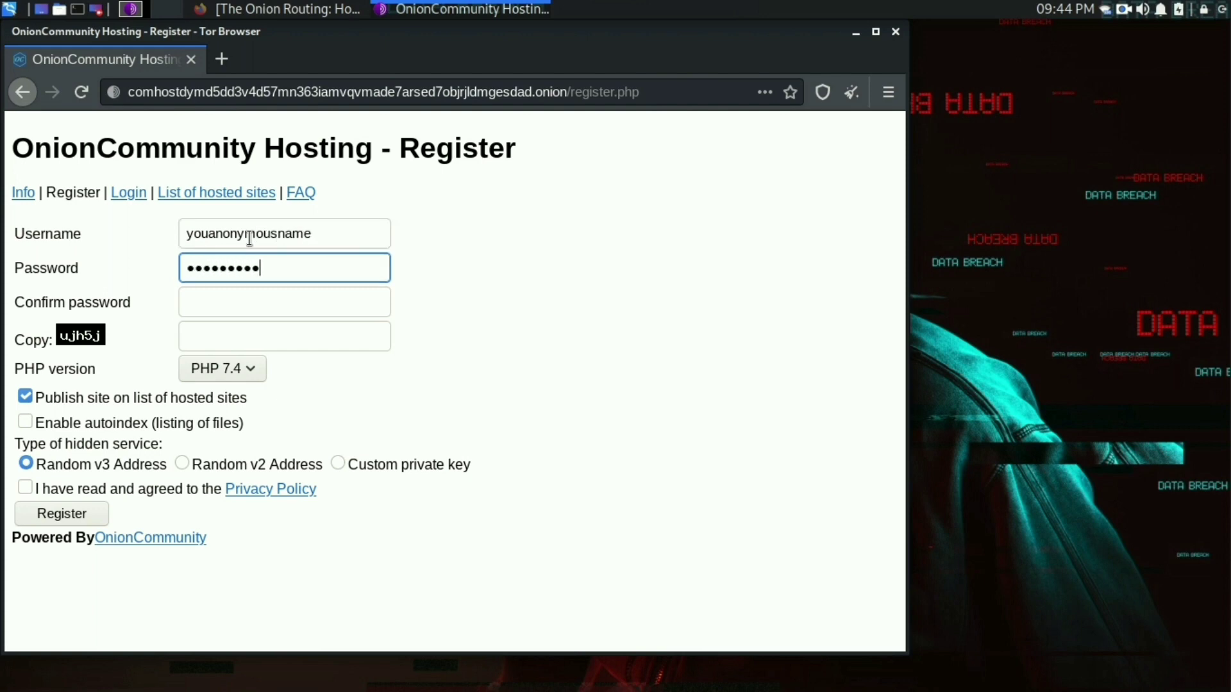
key("Tab")
type("**********")
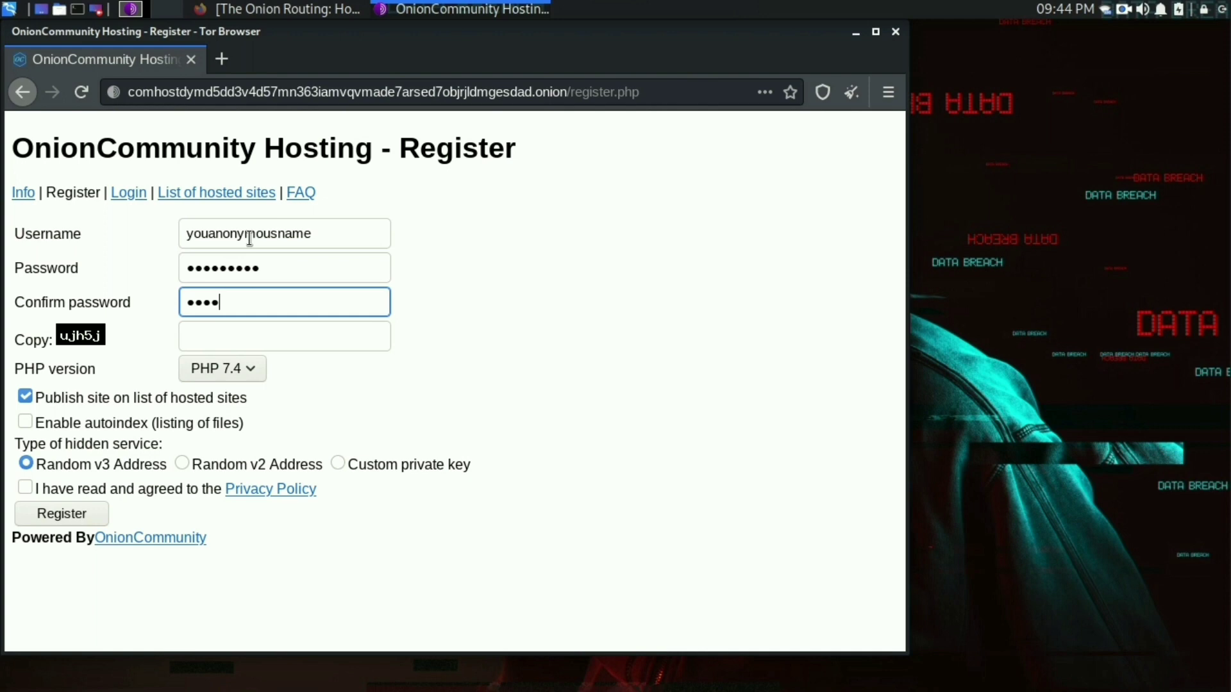
key("Tab")
type("ujh5")
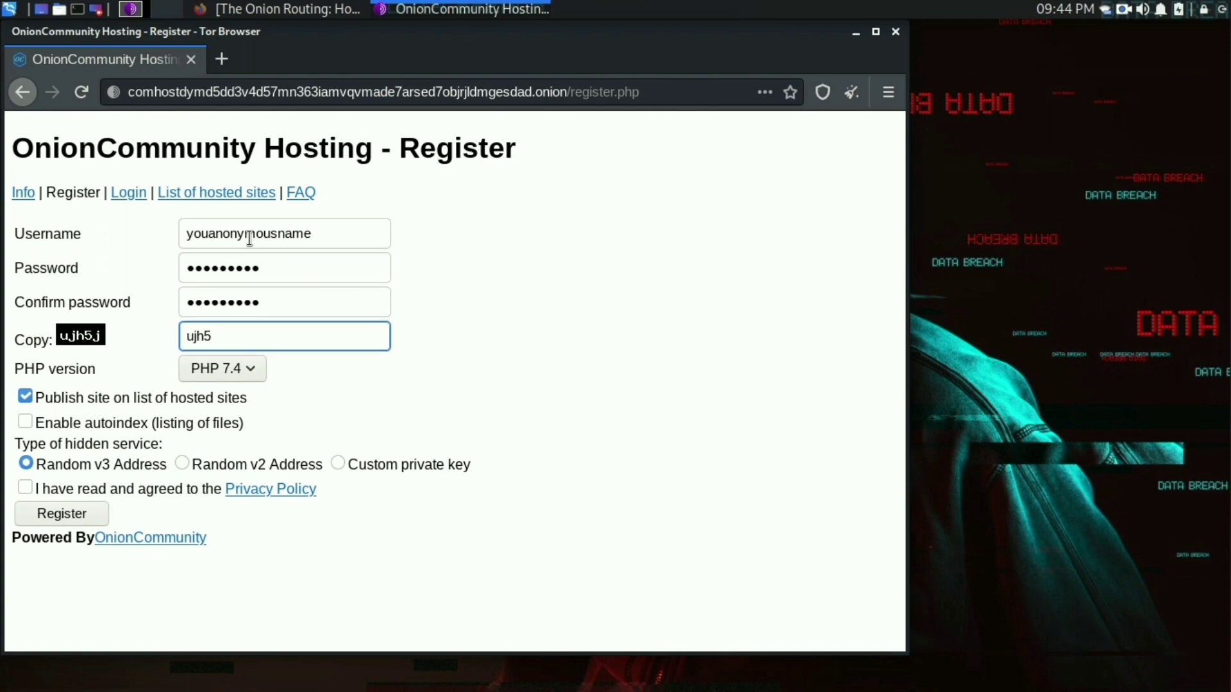
type("j")
Choose Random v2 Address, accept the Privacy Policy, and submit the registration.
left_click(213, 464)
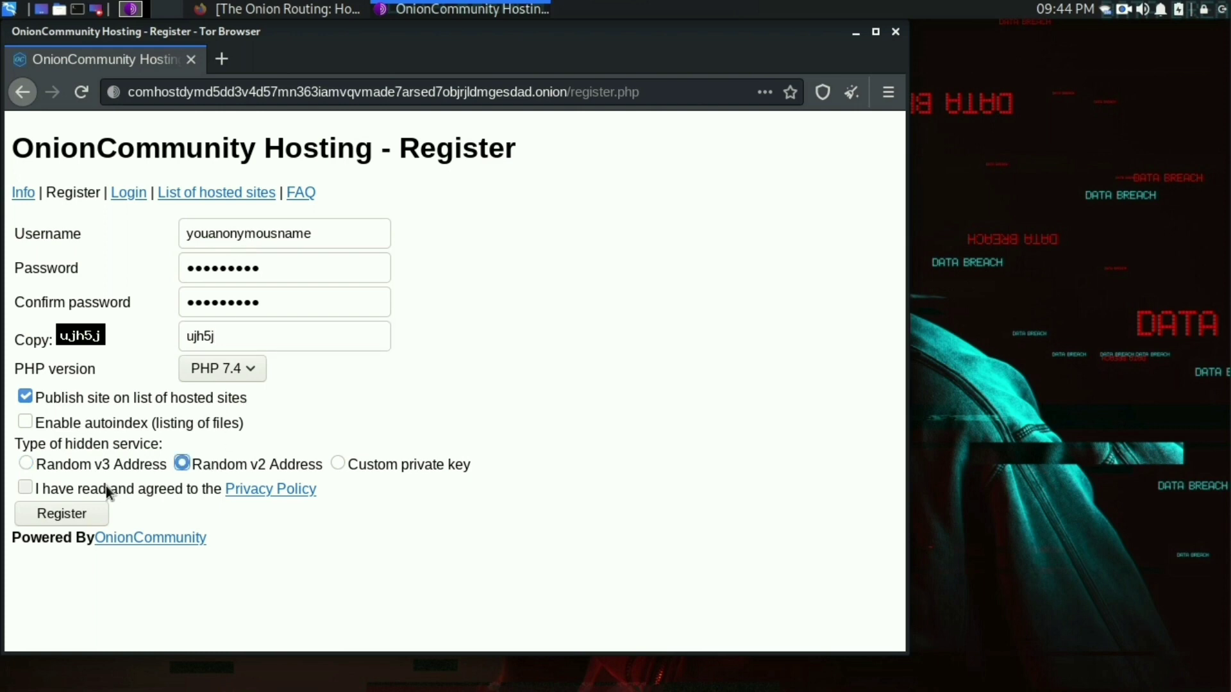
left_click(106, 487)
left_click(77, 522)
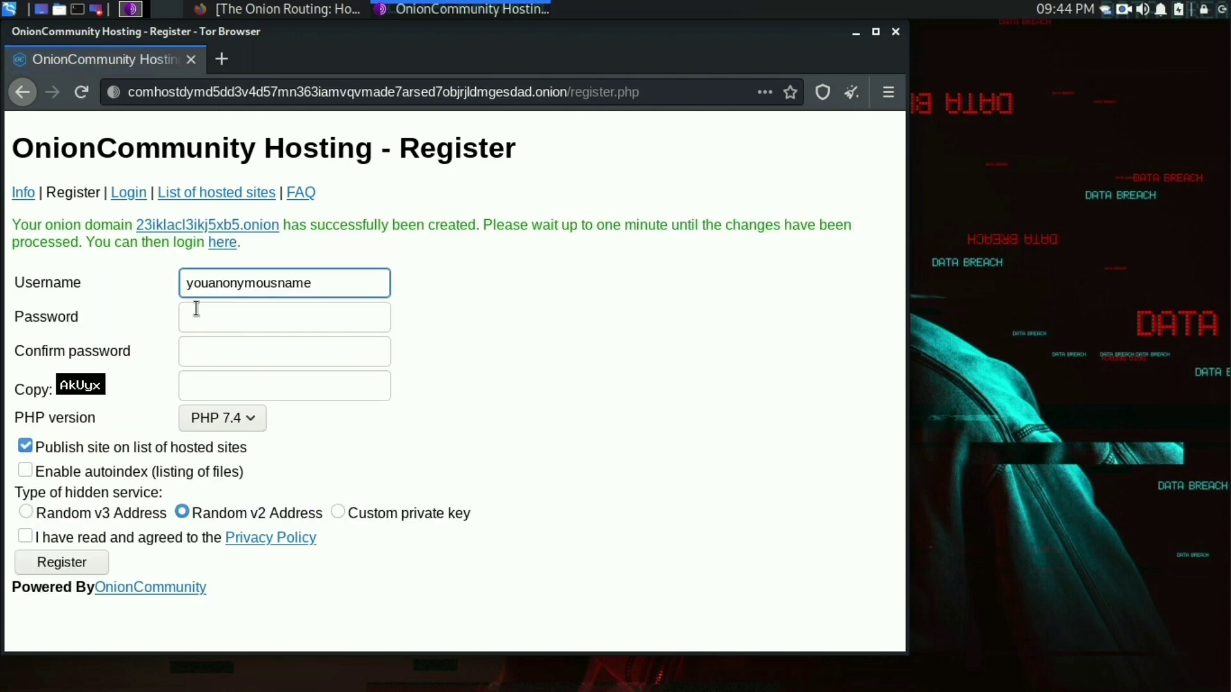
Go to the Login page via the 'here' link, noting the account-pending message.
left_click(222, 243)
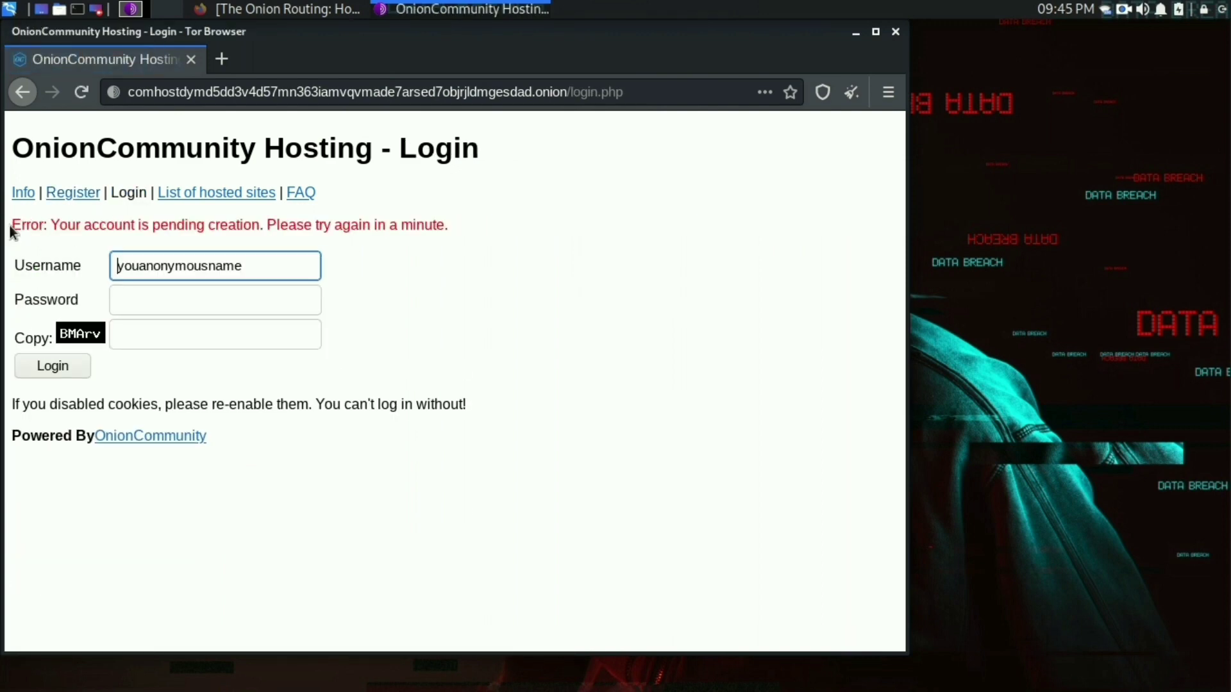
left_click_drag(9, 226, 463, 224)
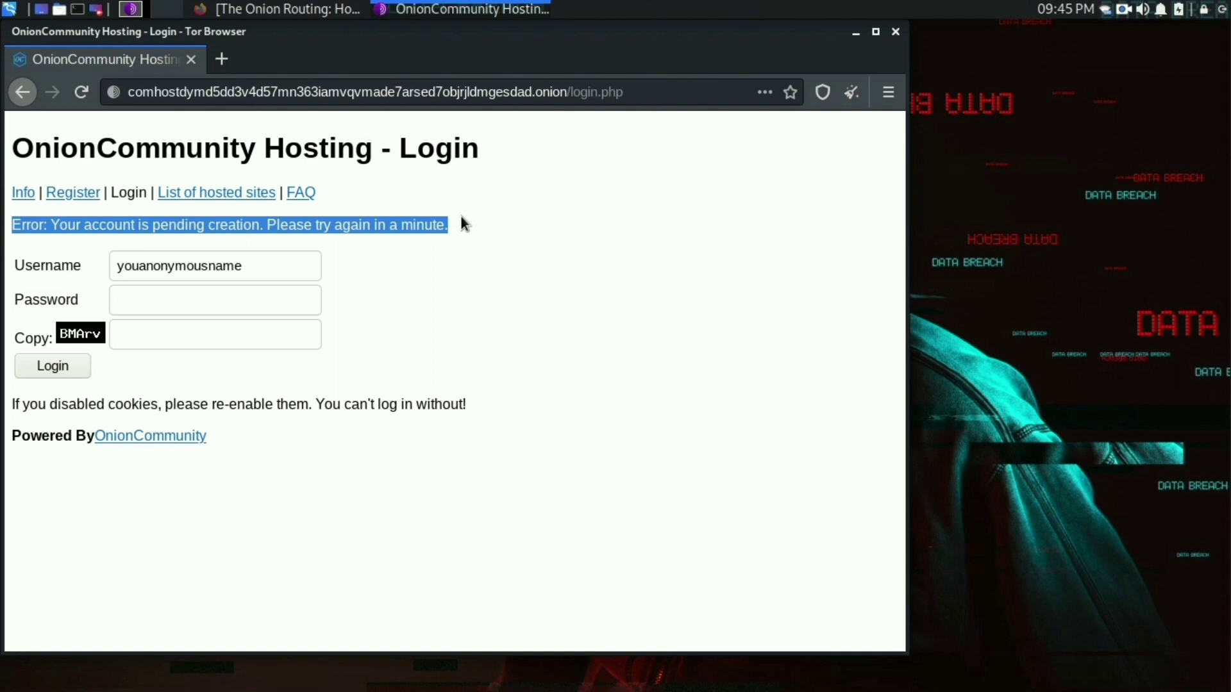
left_click(464, 222)
Log in to the hosting account with the password and captcha.
left_click(264, 299)
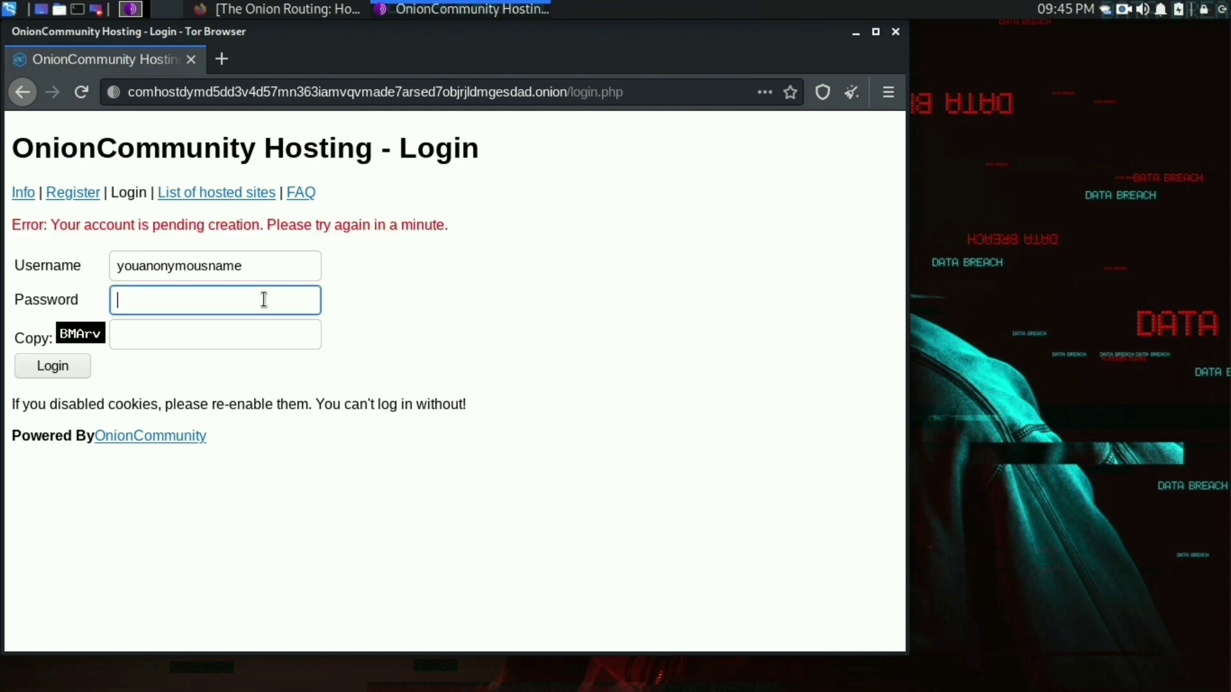
type("••••••••••")
key("Tab")
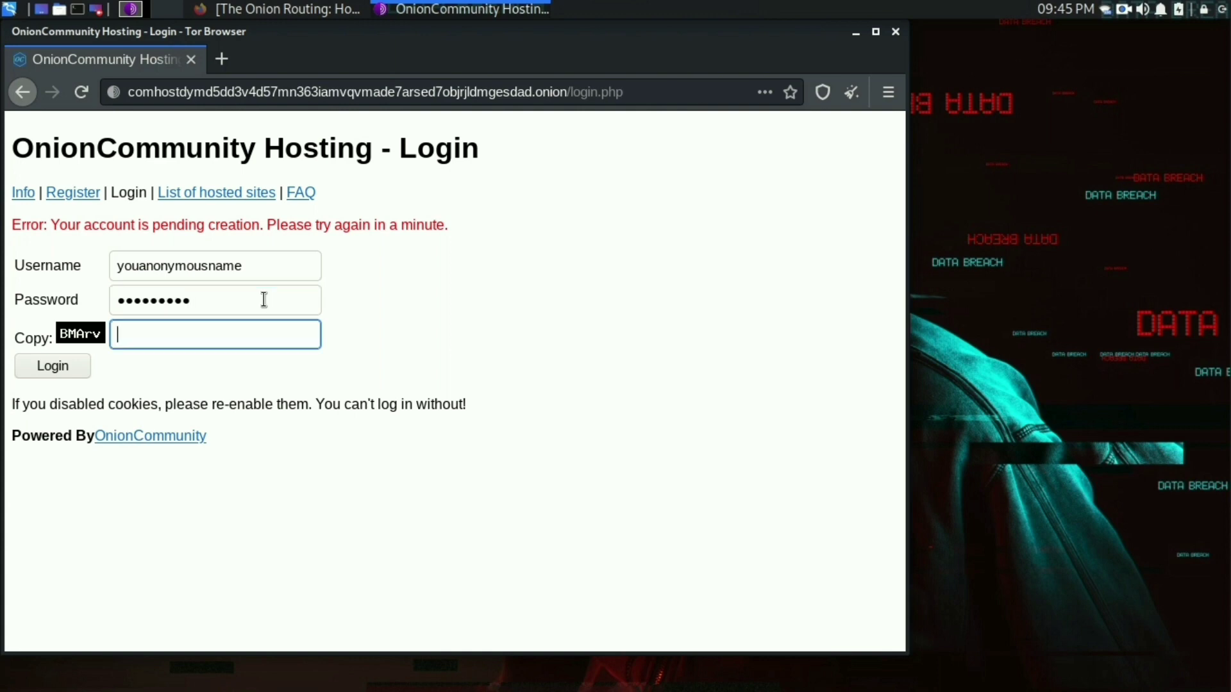
type("BMArv")
left_click(71, 368)
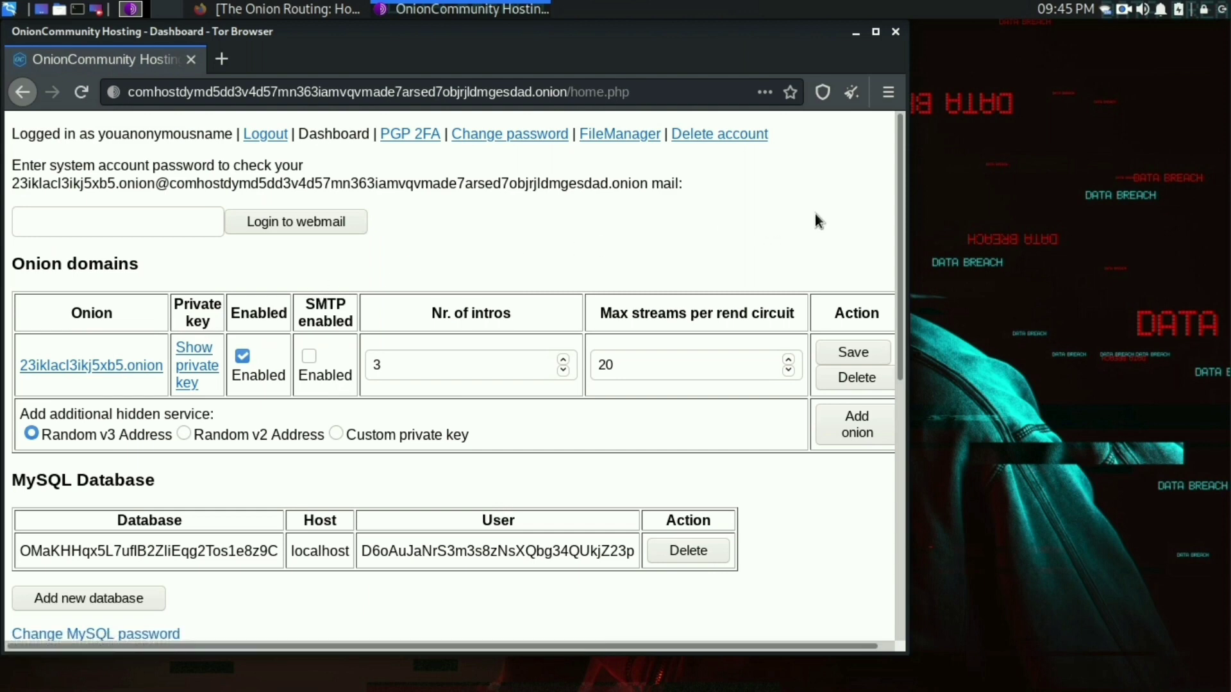
Open the new onion domain in a second tab and view its placeholder page.
left_click_drag(898, 198, 888, 237)
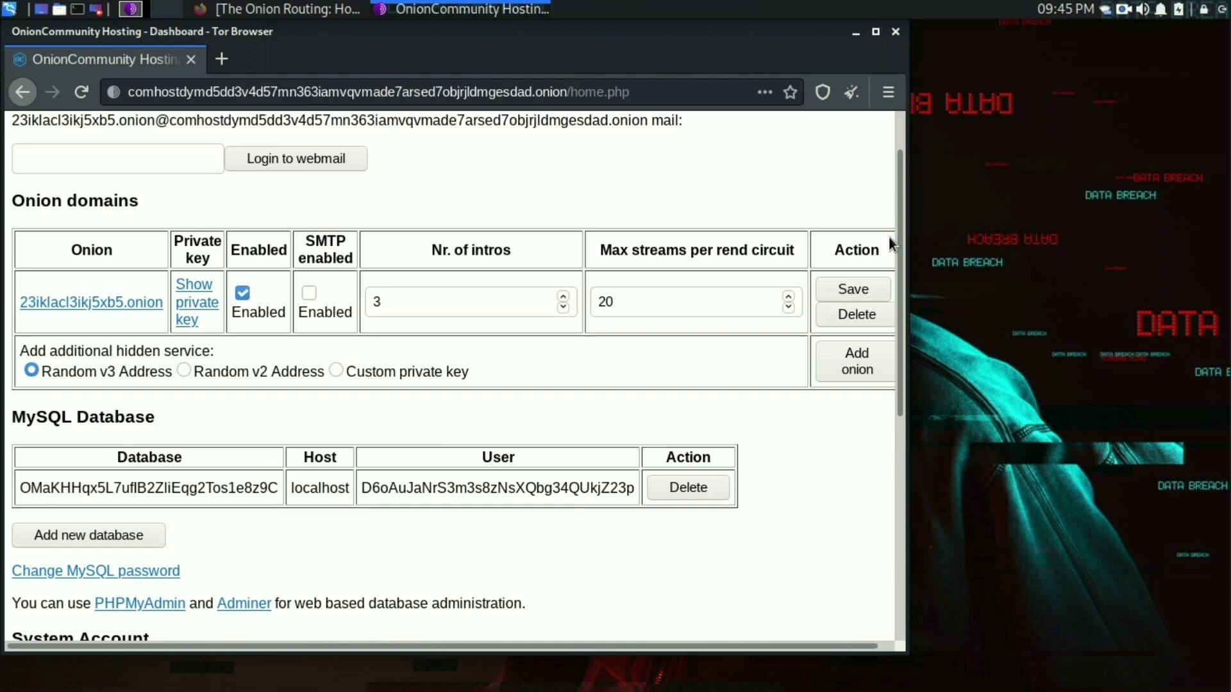
right_click(112, 310)
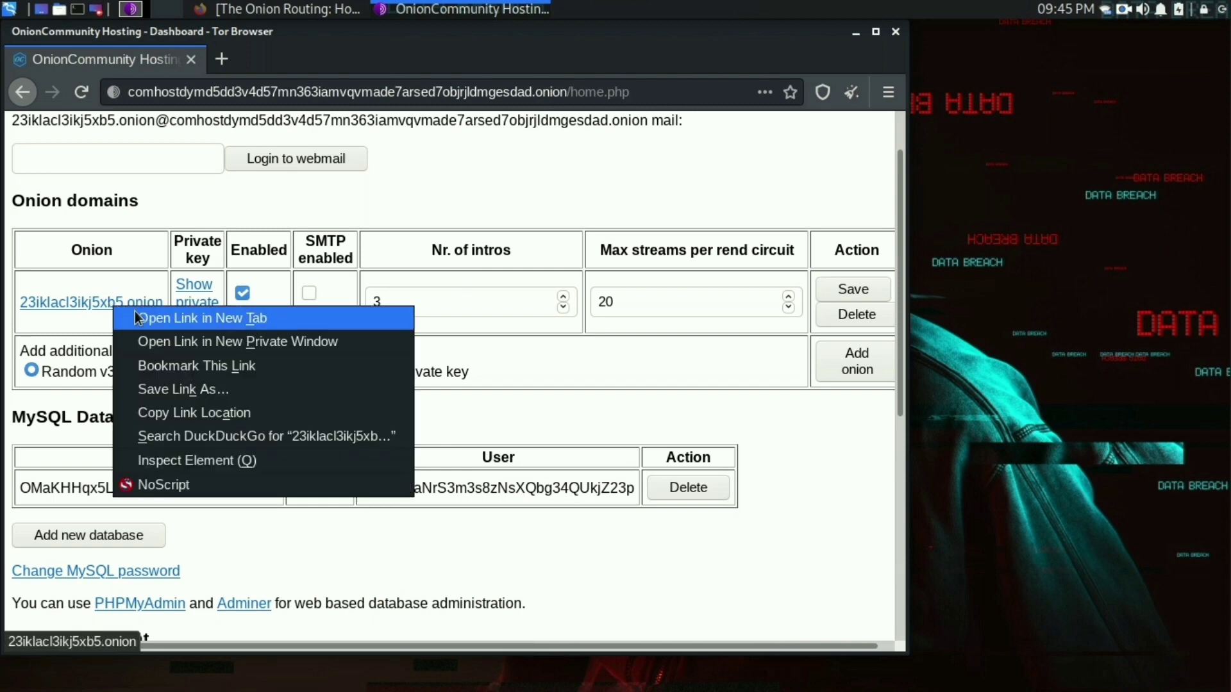
left_click(168, 316)
left_click(277, 62)
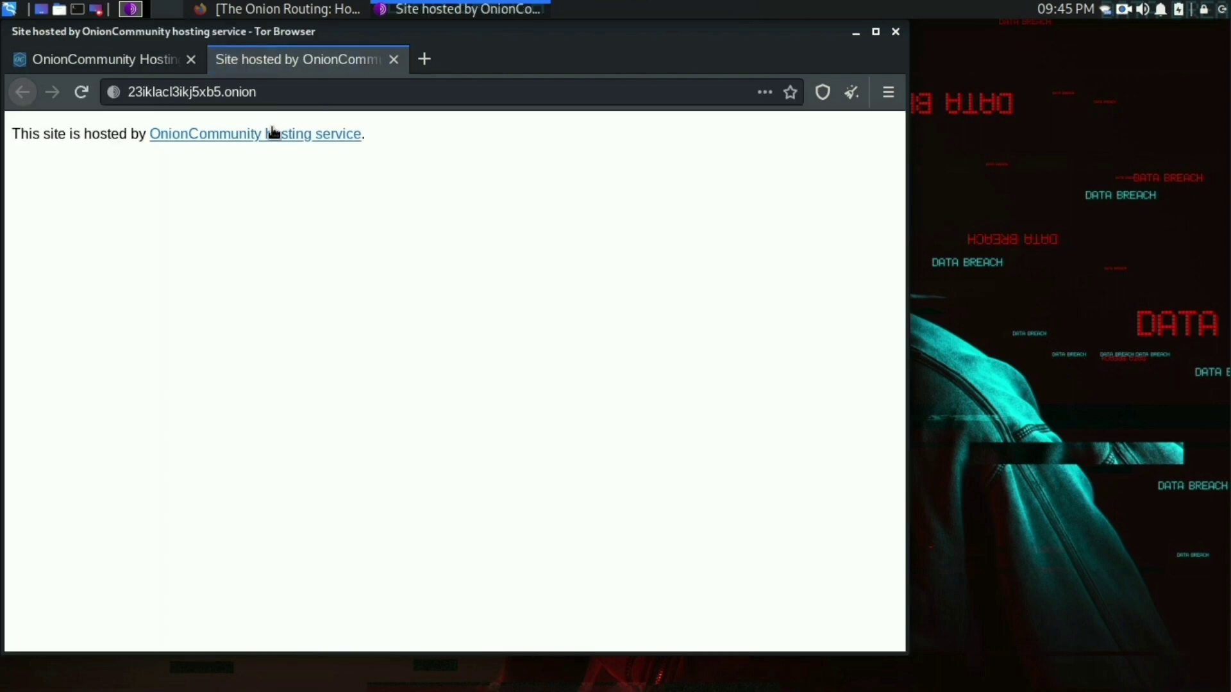
Return to the hosting dashboard tab and scroll down its contents.
left_click(148, 64)
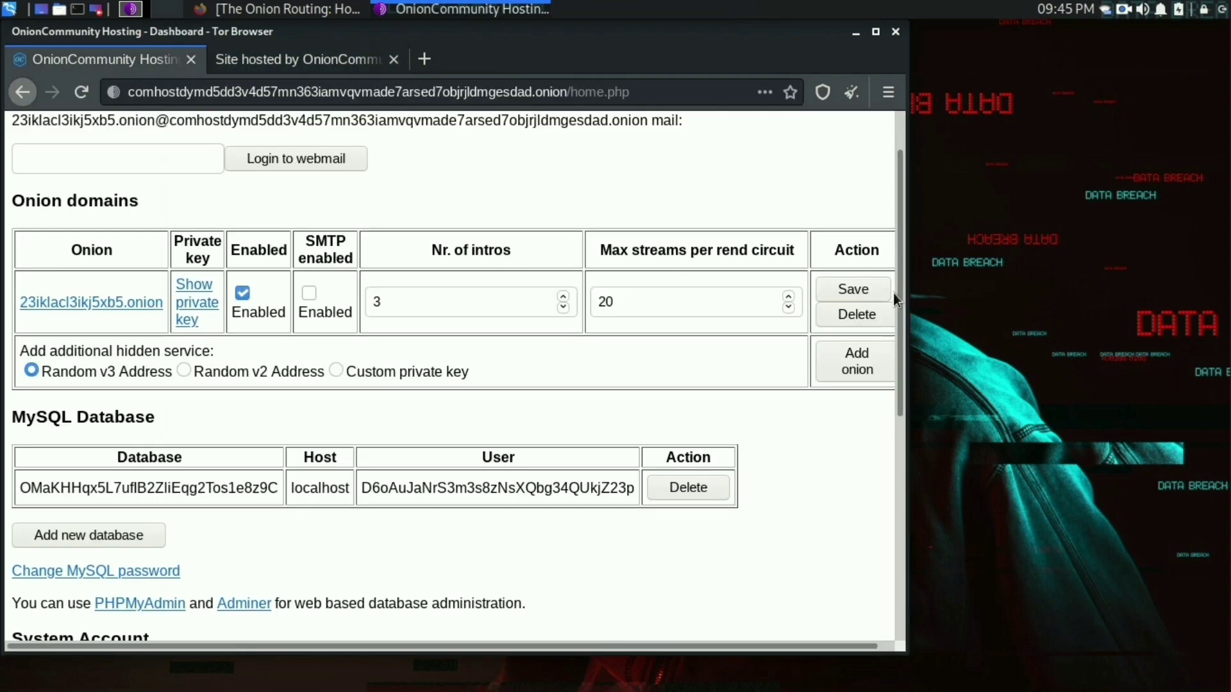
left_click_drag(896, 293, 909, 453)
scroll(458, 450, "down", 2)
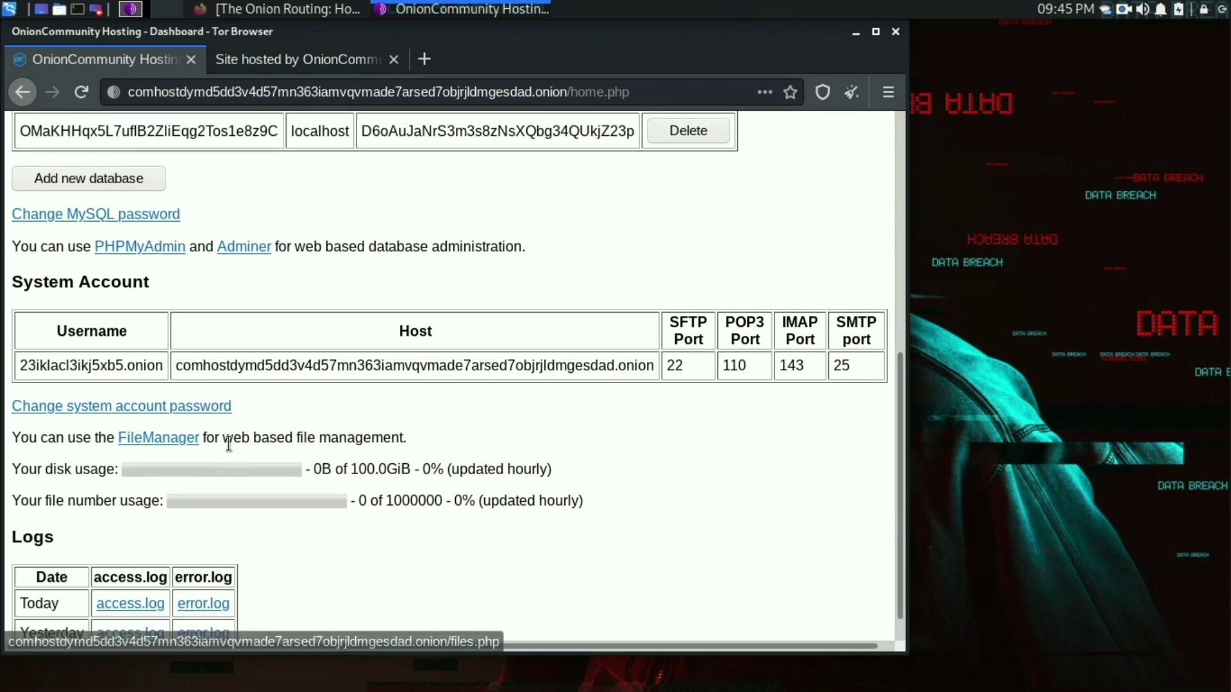
Open FileManager in a new tab, log in with the system password, and select index.hosting.html.
left_click_drag(407, 438, 40, 440)
left_click(30, 440)
left_click(168, 438)
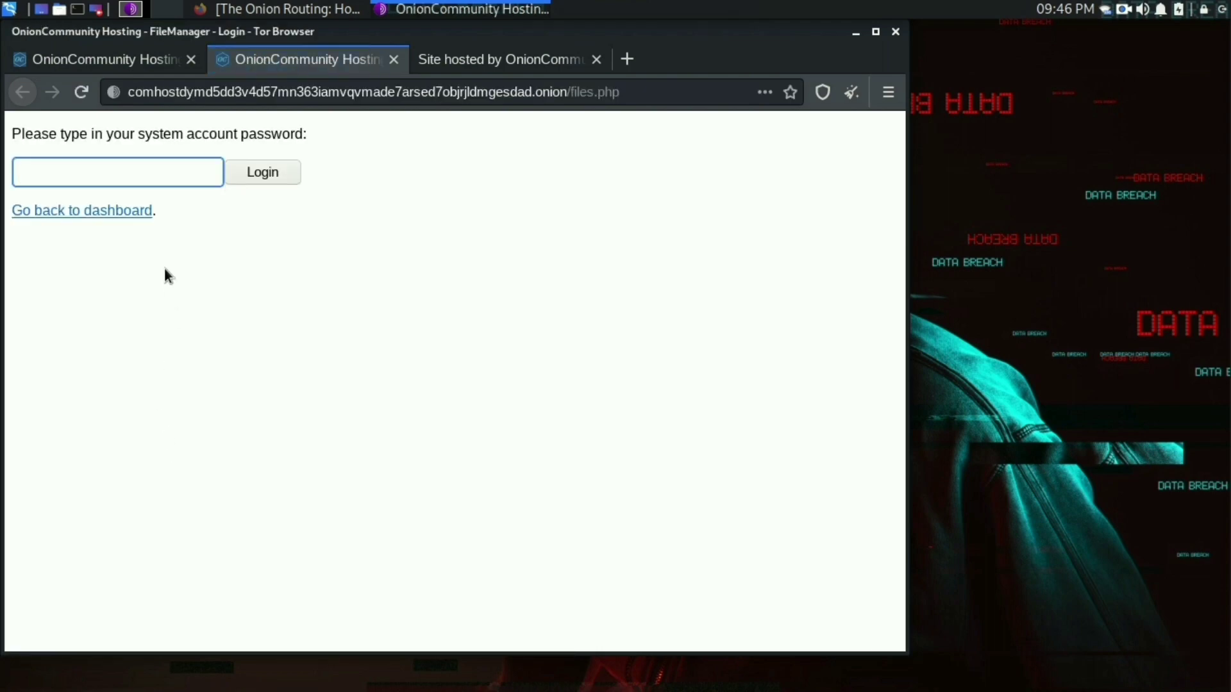
type("**********")
key("Return")
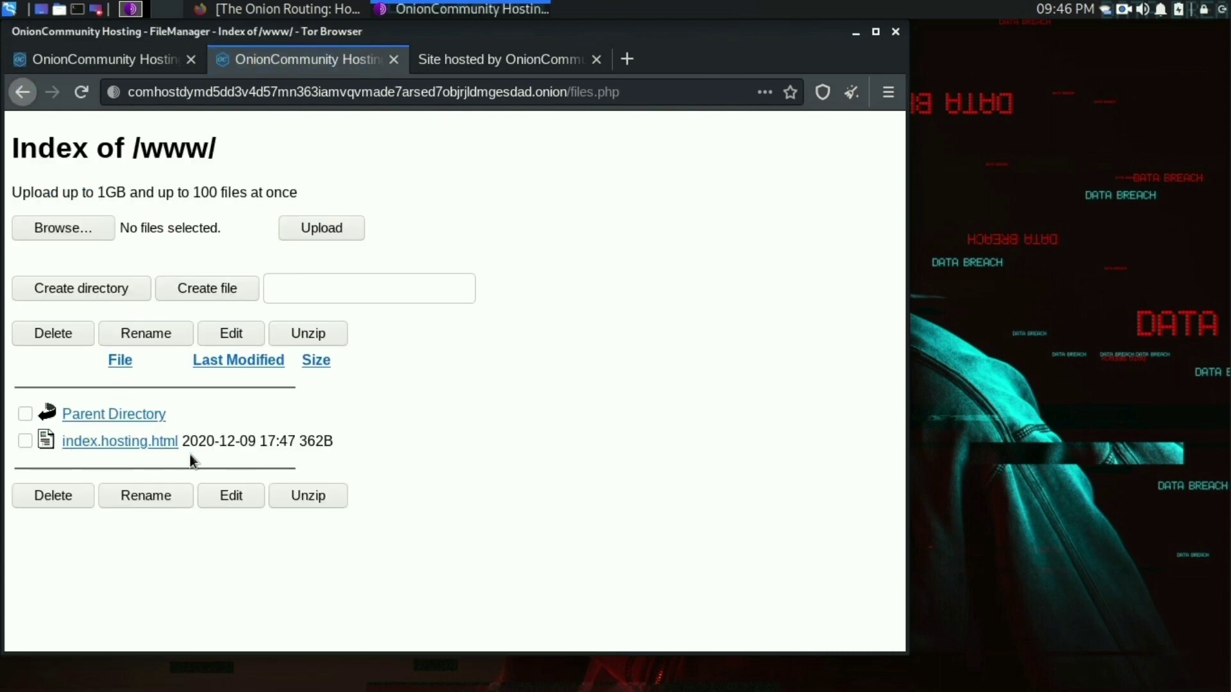
left_click(155, 449)
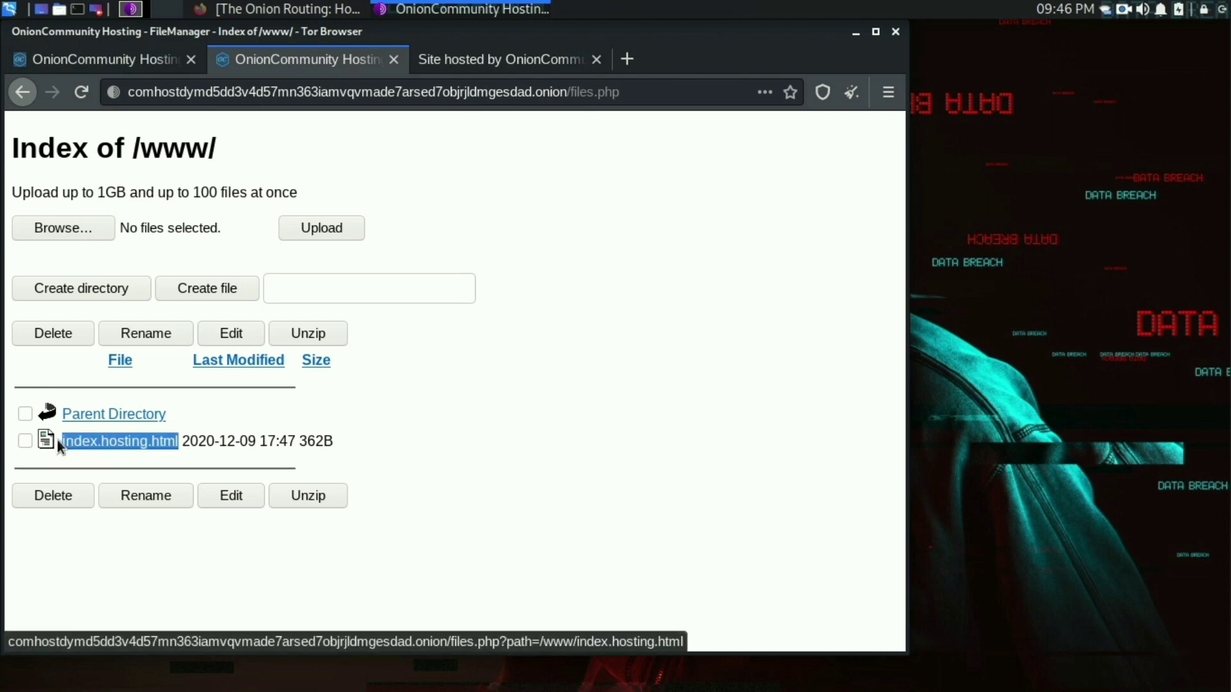